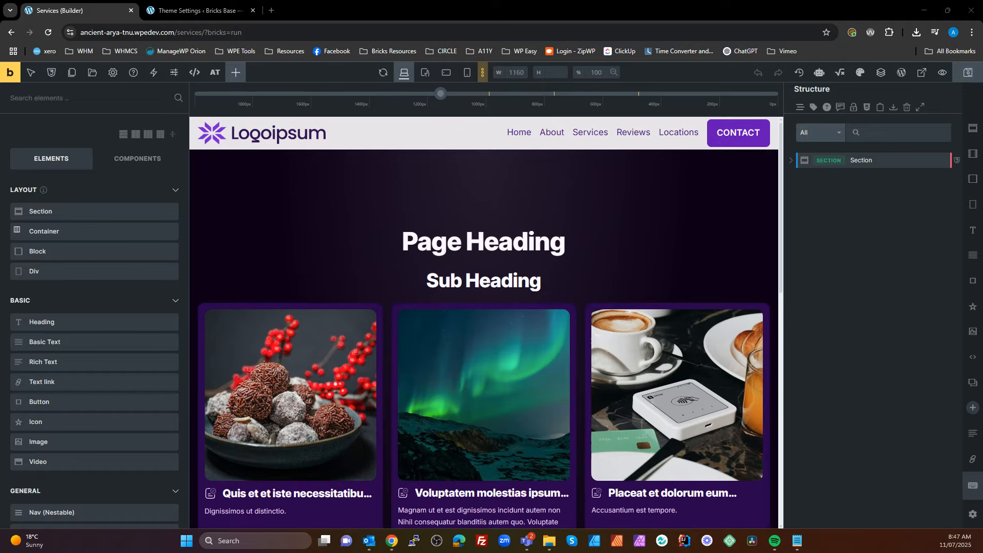
# Look over the Services page, open the Color Manager and examine the AT Framework base colors and the primary shades
pyautogui.scroll(-10, 656, 254)
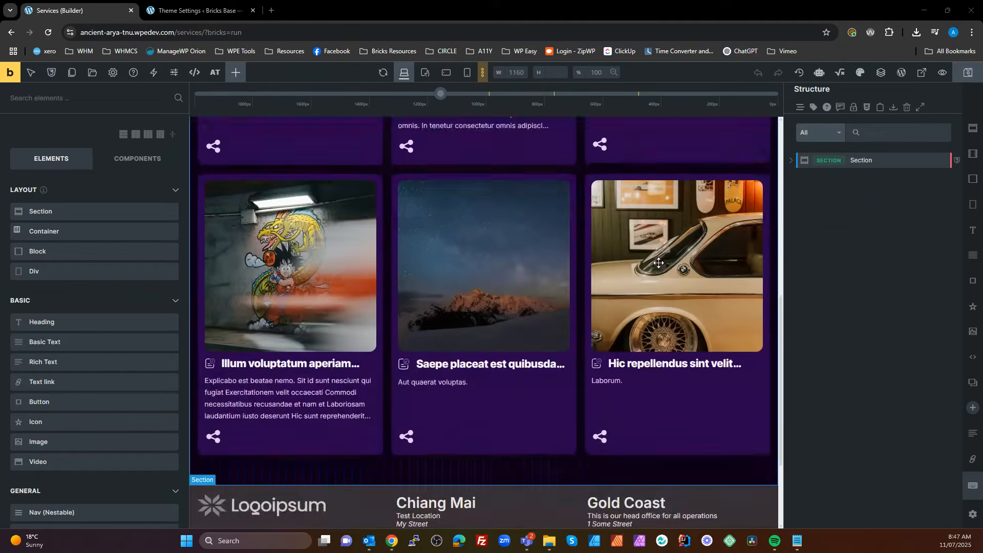
pyautogui.scroll(10, 658, 262)
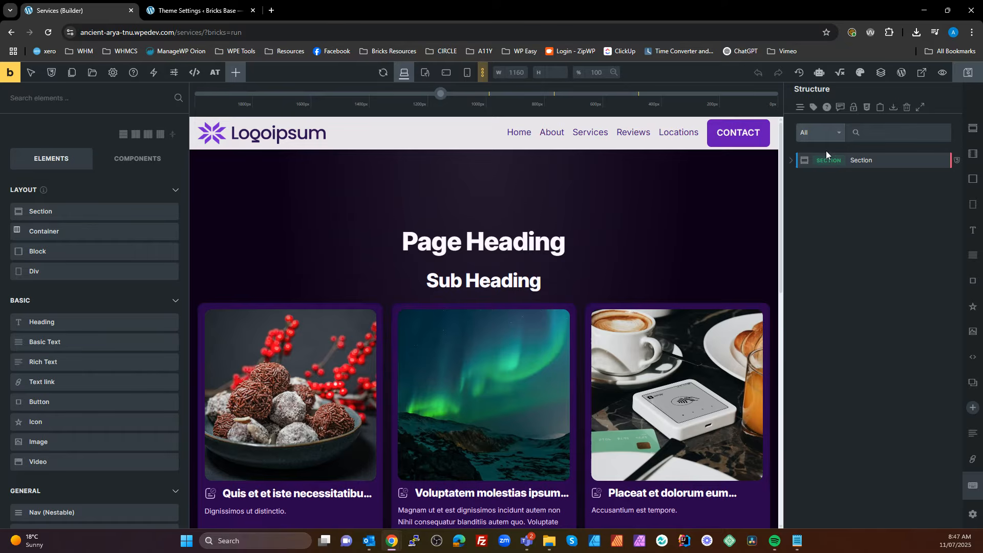
pyautogui.click(860, 73)
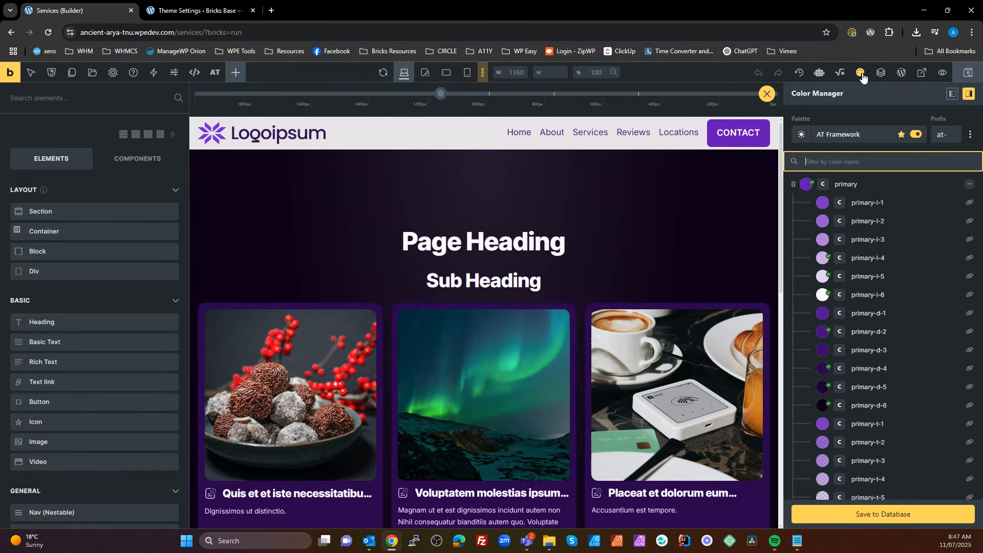
pyautogui.click(969, 185)
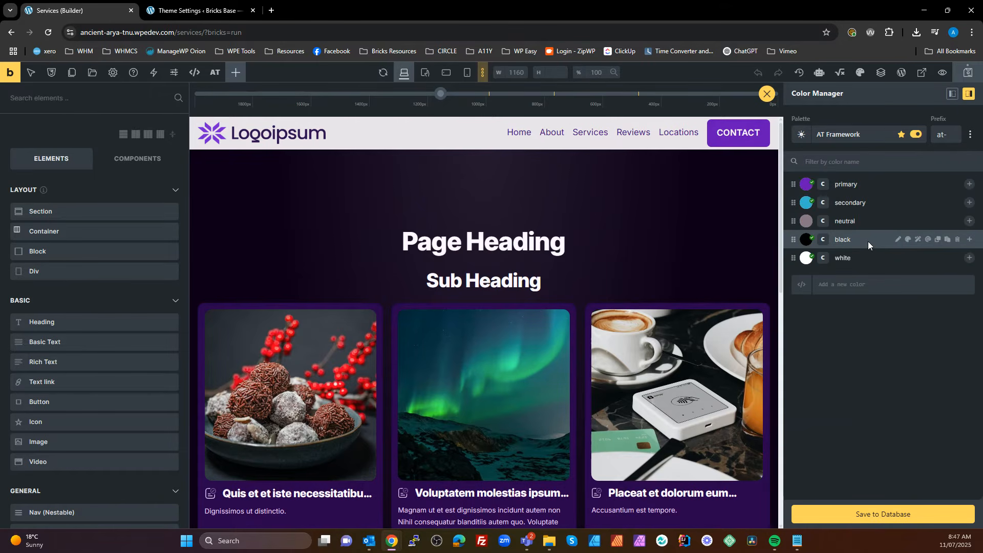
pyautogui.moveTo(808, 201)
pyautogui.moveTo(808, 228)
pyautogui.click(968, 184)
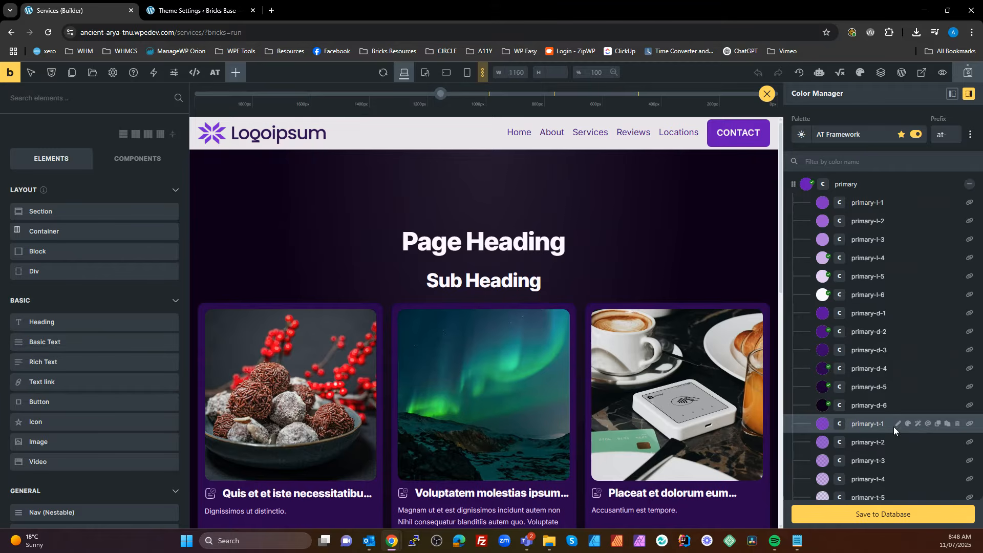
pyautogui.scroll(-3, 894, 435)
pyautogui.scroll(3, 893, 435)
pyautogui.moveTo(893, 435)
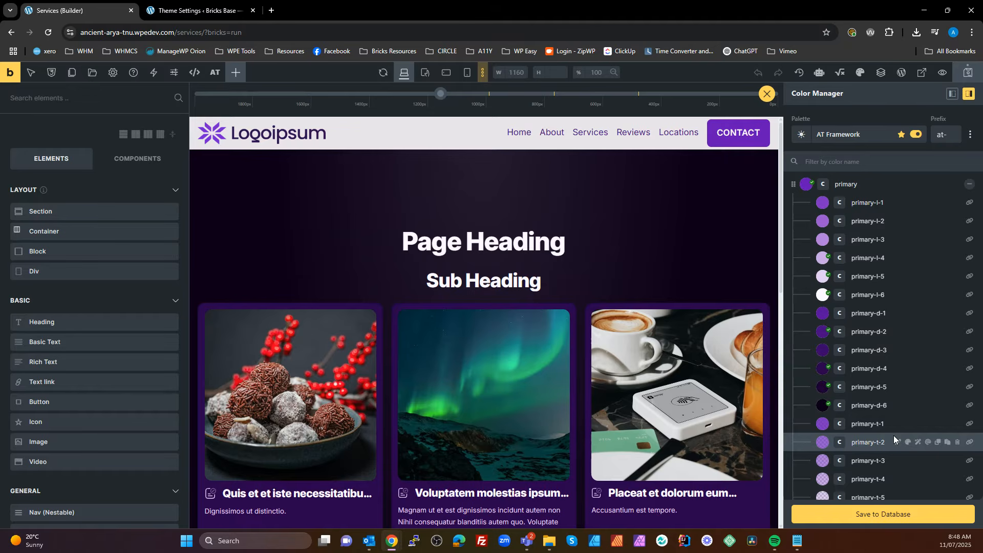
# Try a red hue (#bb023a) for the primary color and bring it back to purple #5c02bb
pyautogui.click(802, 188)
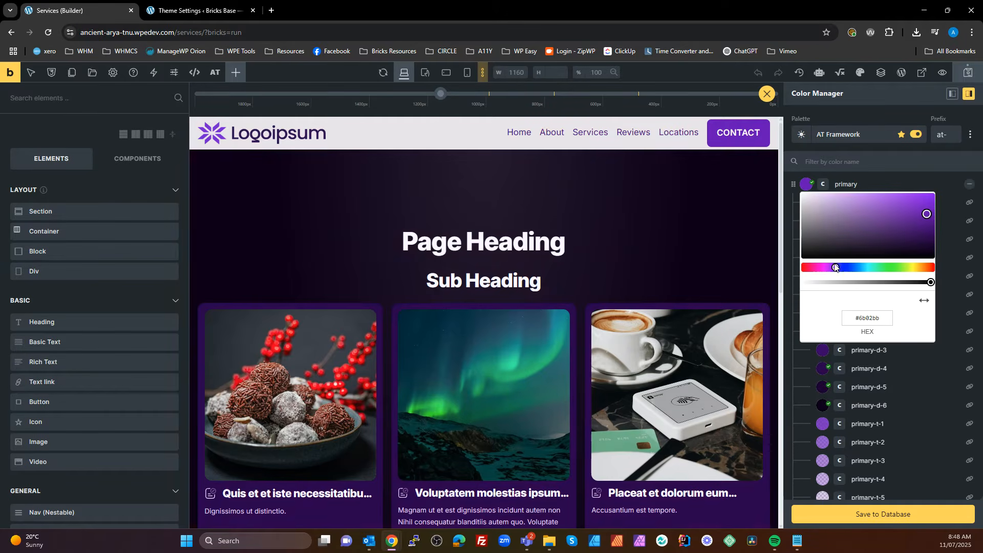
pyautogui.click(811, 267)
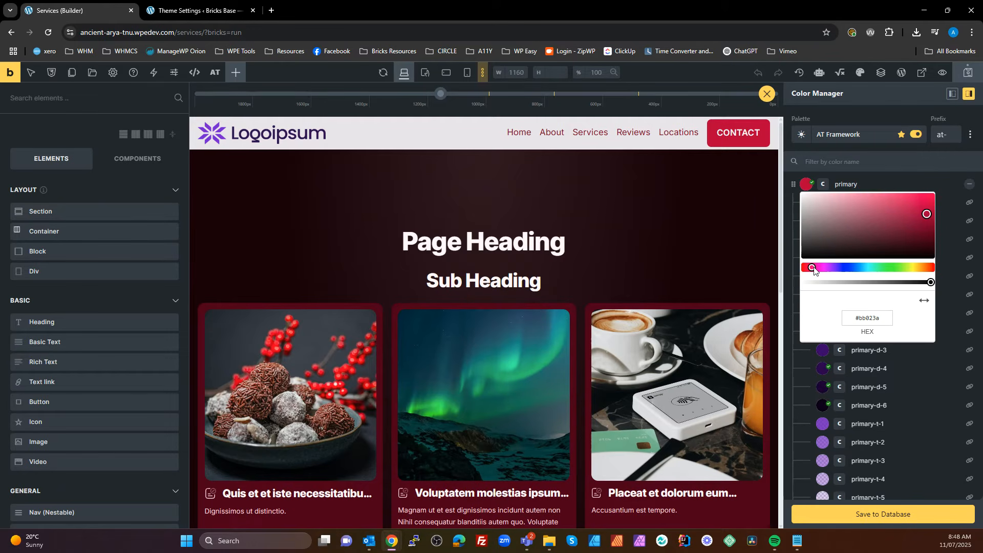
pyautogui.moveTo(813, 268); pyautogui.dragTo(837, 268)
pyautogui.click(870, 317)
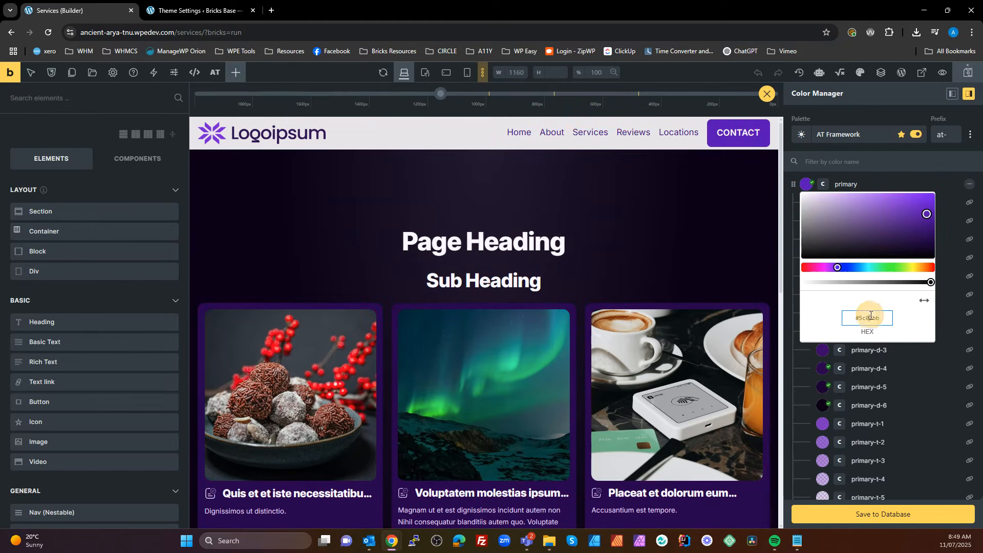
pyautogui.doubleClick(870, 317)
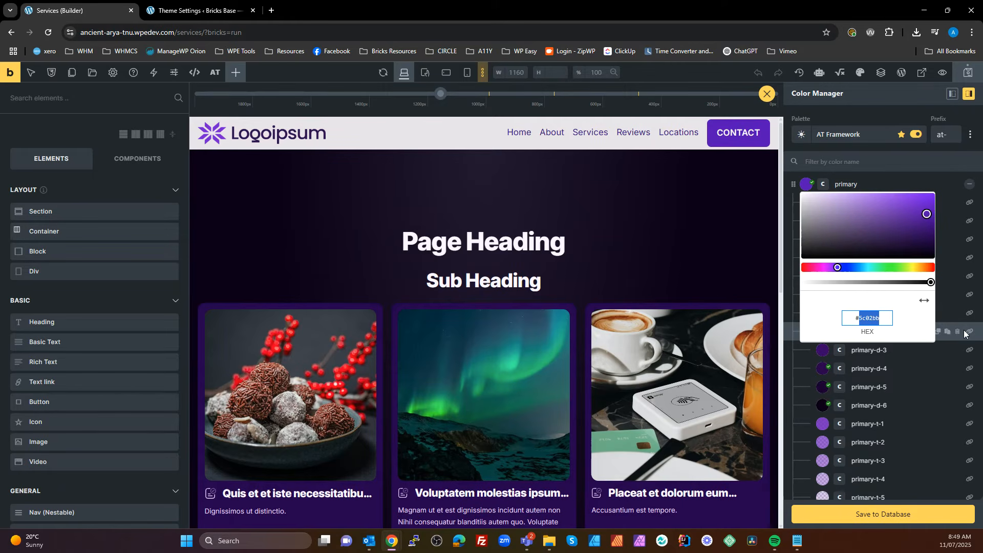
pyautogui.click(807, 188)
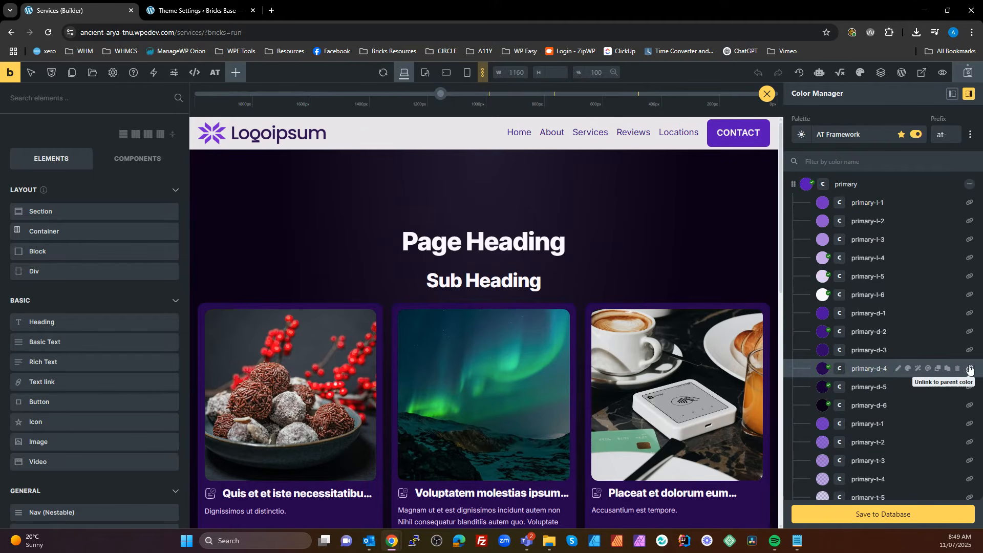
# Switch the primary-d-4 shade's color values to HSL and set its lightness to 10%
pyautogui.click(822, 368)
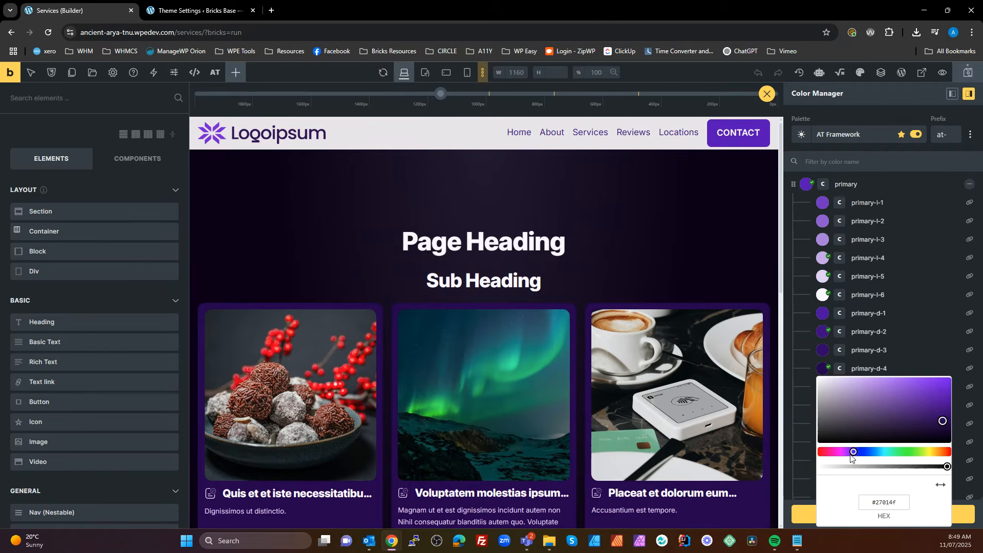
pyautogui.click(940, 484)
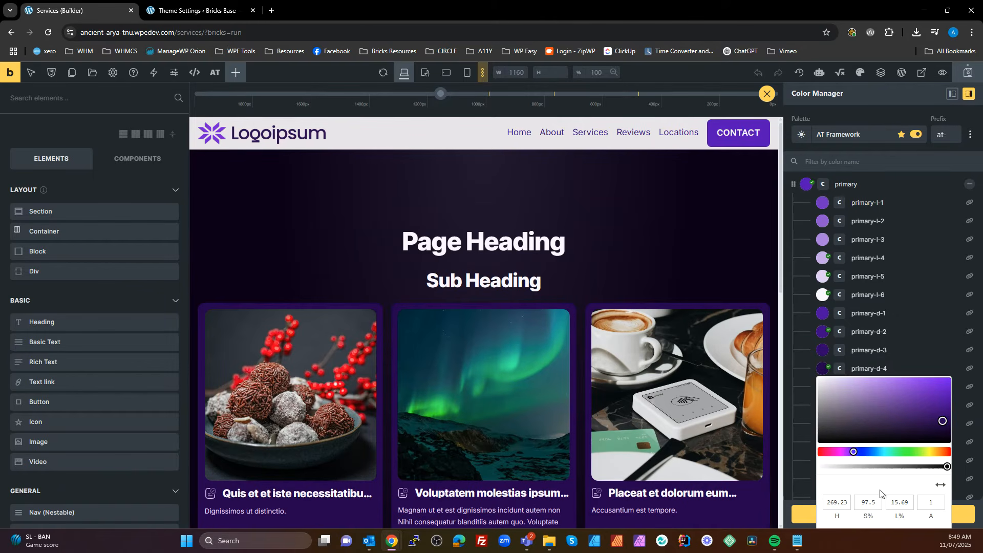
pyautogui.doubleClick(899, 502)
pyautogui.write('10')
pyautogui.press('Tab')
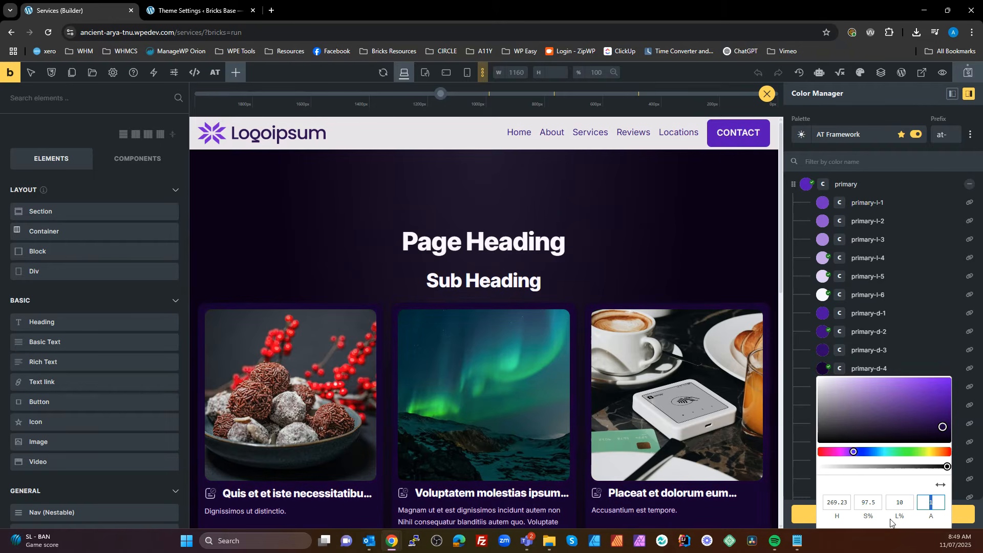
pyautogui.click(901, 355)
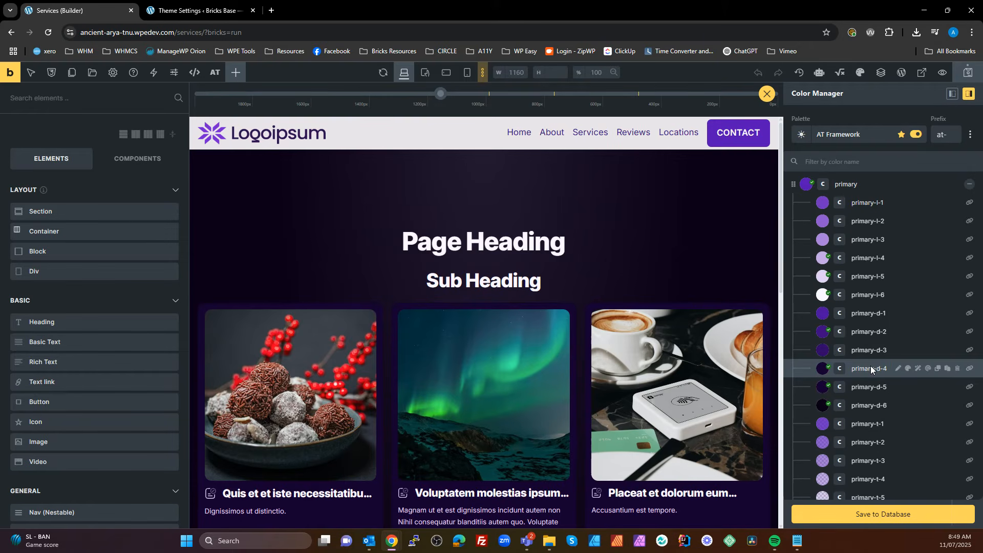
# Shift the parent primary color's hue to 260
pyautogui.click(807, 185)
pyautogui.click(840, 267)
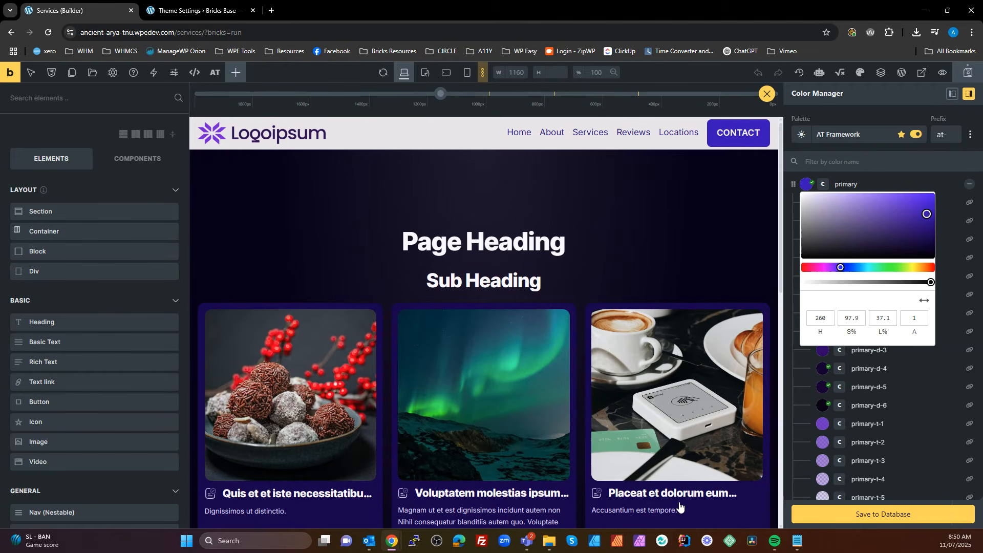
pyautogui.click(807, 184)
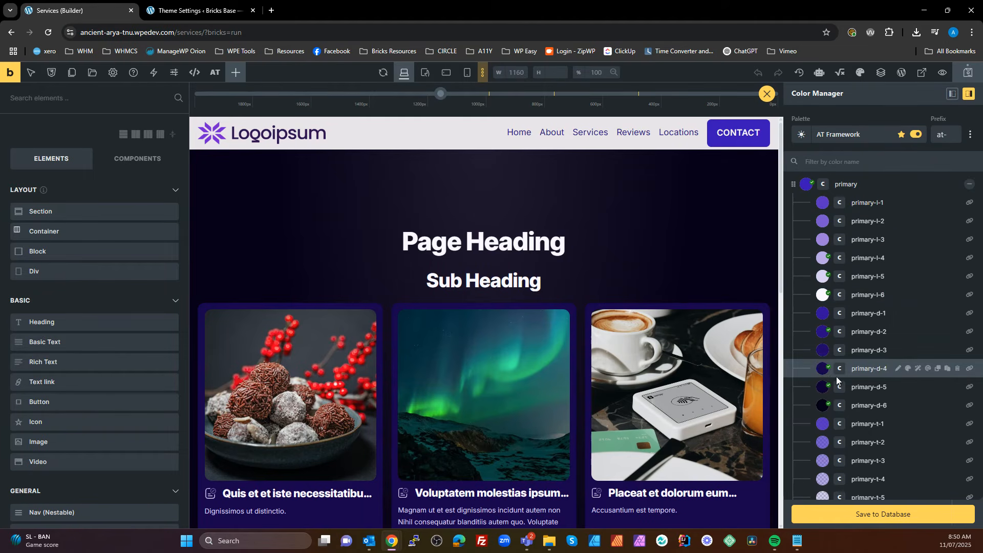
# Set the primary-d-4 shade's lightness to 10% and unlink it from its parent color
pyautogui.click(822, 370)
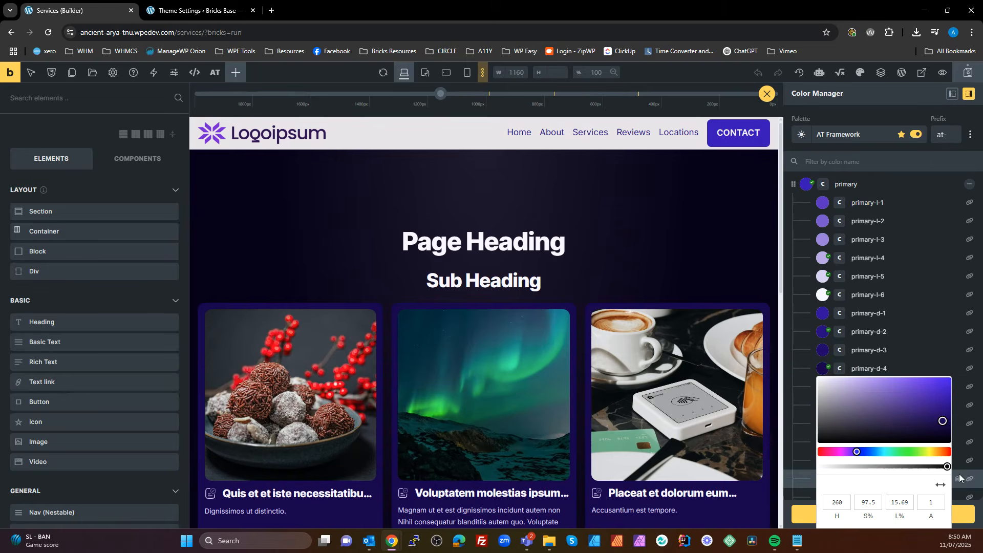
pyautogui.doubleClick(910, 504)
pyautogui.write('10')
pyautogui.press('Tab')
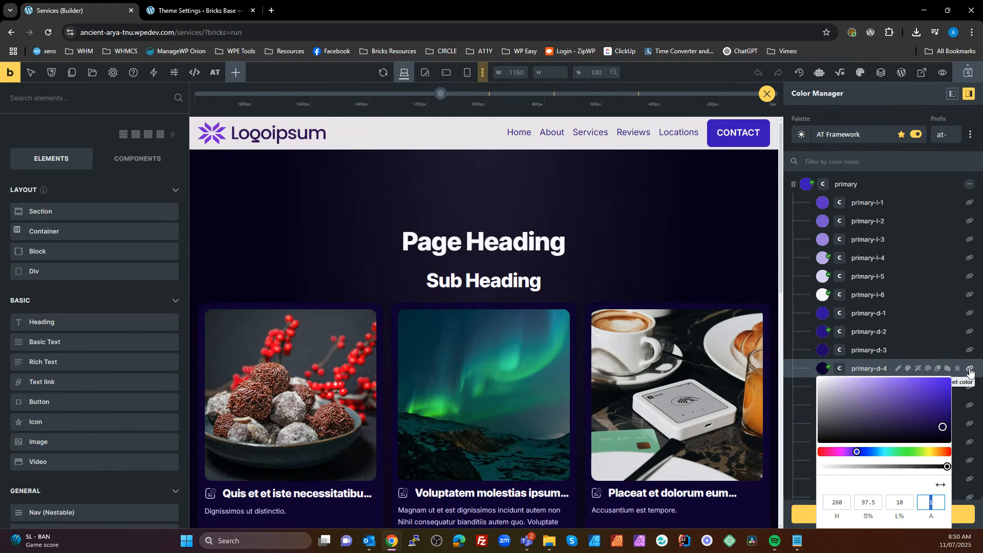
pyautogui.click(868, 366)
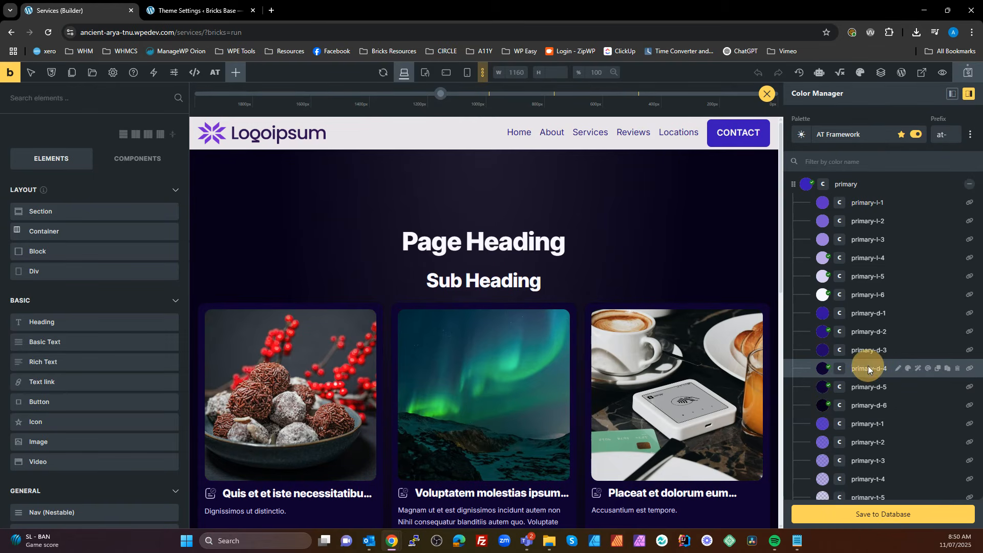
pyautogui.click(969, 368)
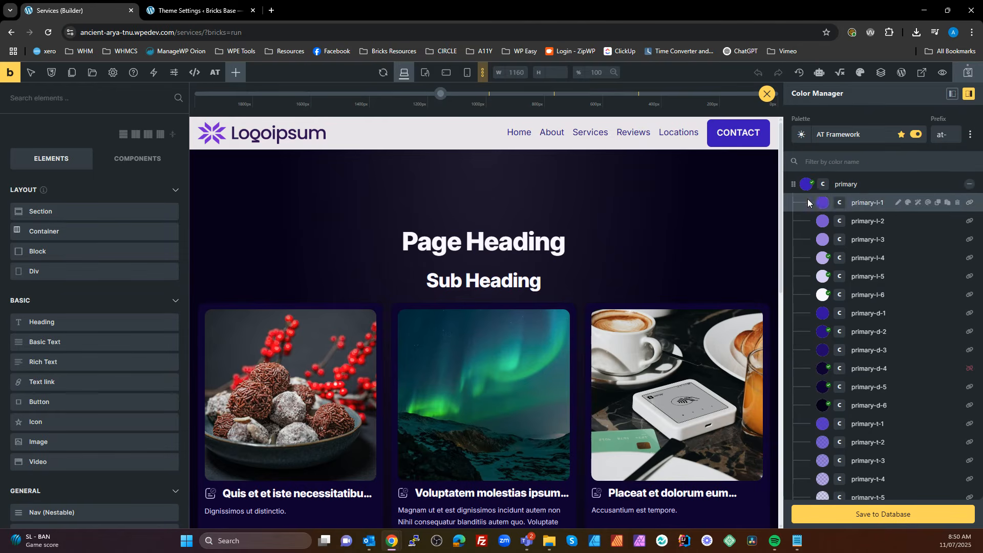
# Change the parent primary color to green with a hue of 154
pyautogui.click(806, 185)
pyautogui.click(836, 267)
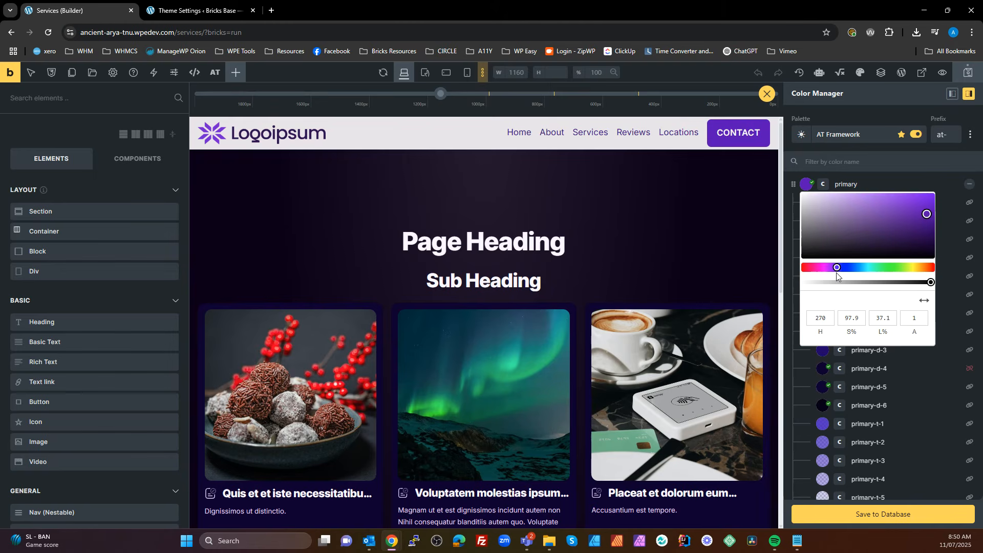
pyautogui.moveTo(836, 272); pyautogui.dragTo(877, 269)
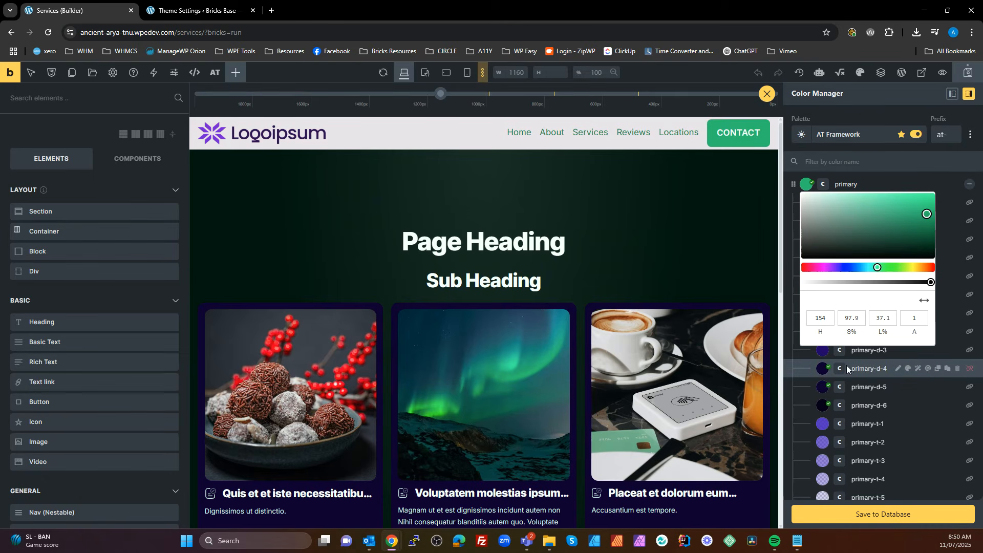
pyautogui.click(821, 368)
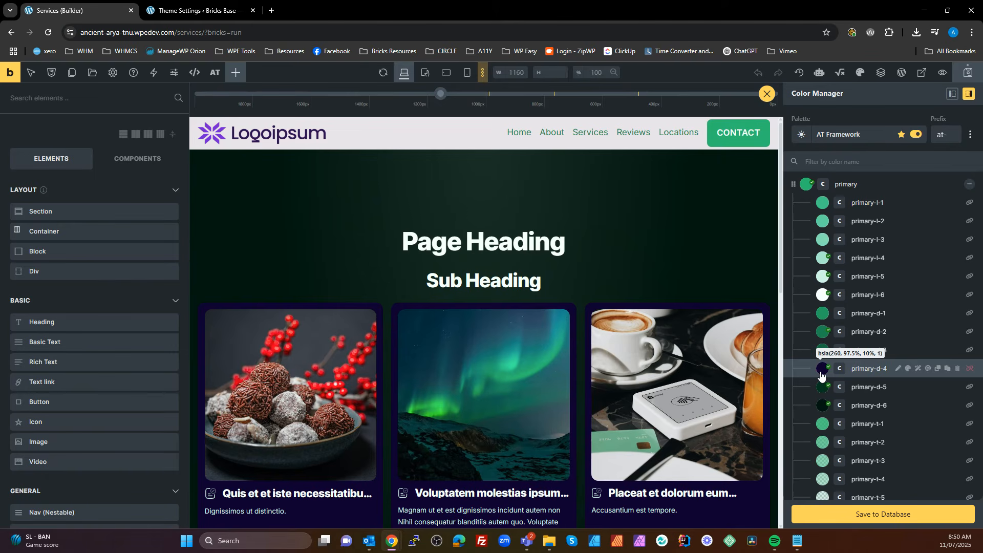
# Copy the primary color's hue value of 154 into the hue of the unlinked primary-d-4 shade
pyautogui.click(806, 184)
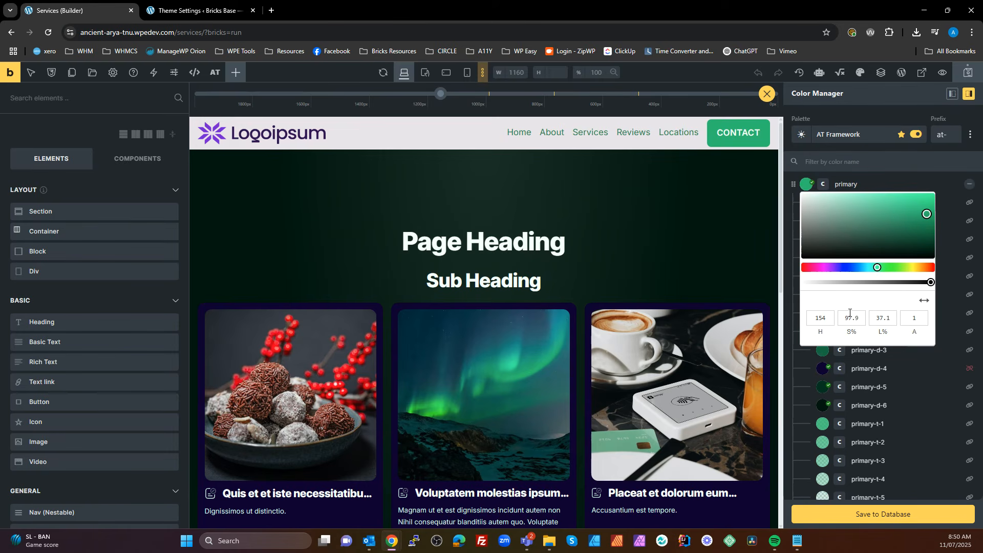
pyautogui.doubleClick(821, 318)
pyautogui.hotkey('ctrl', 'c')
pyautogui.click(823, 369)
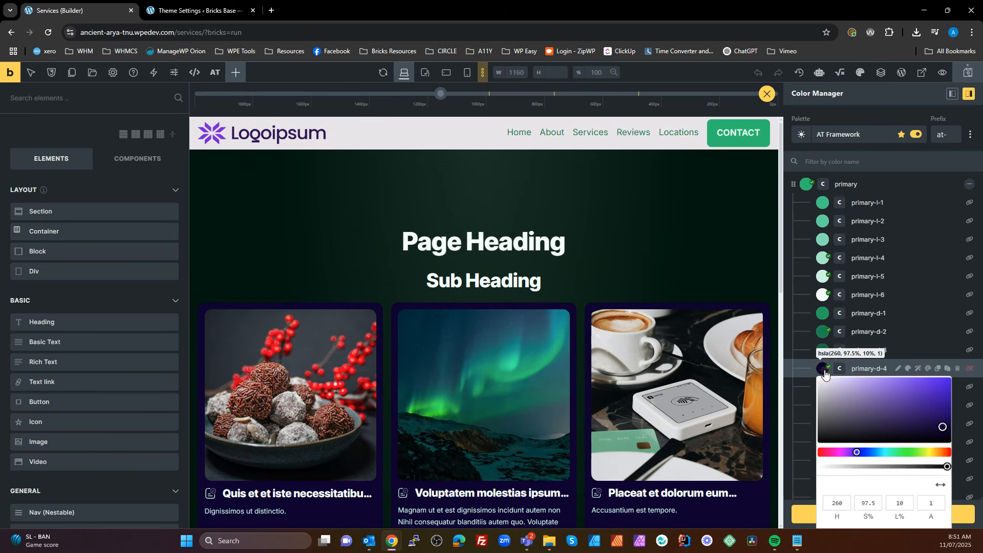
pyautogui.doubleClick(837, 502)
pyautogui.hotkey('ctrl', 'v')
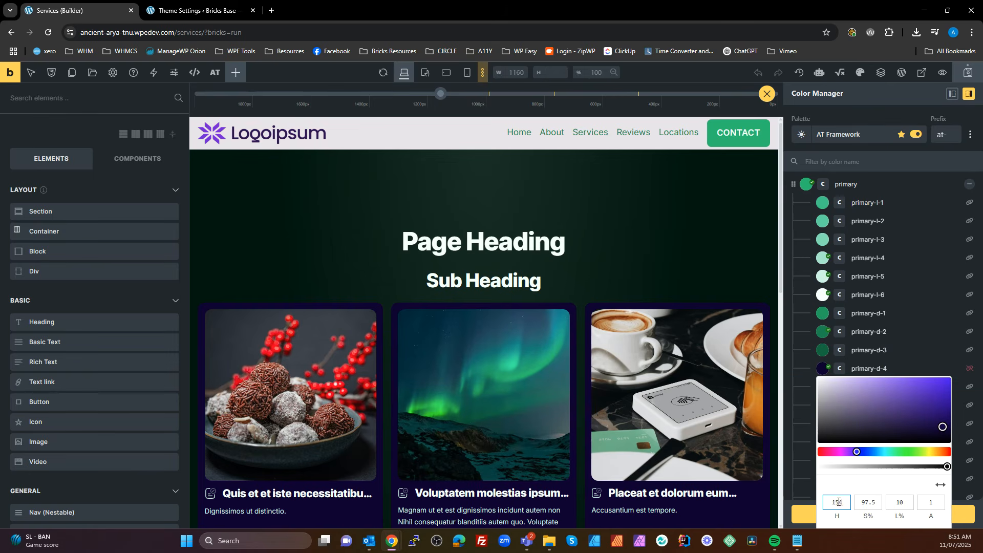
pyautogui.click(897, 352)
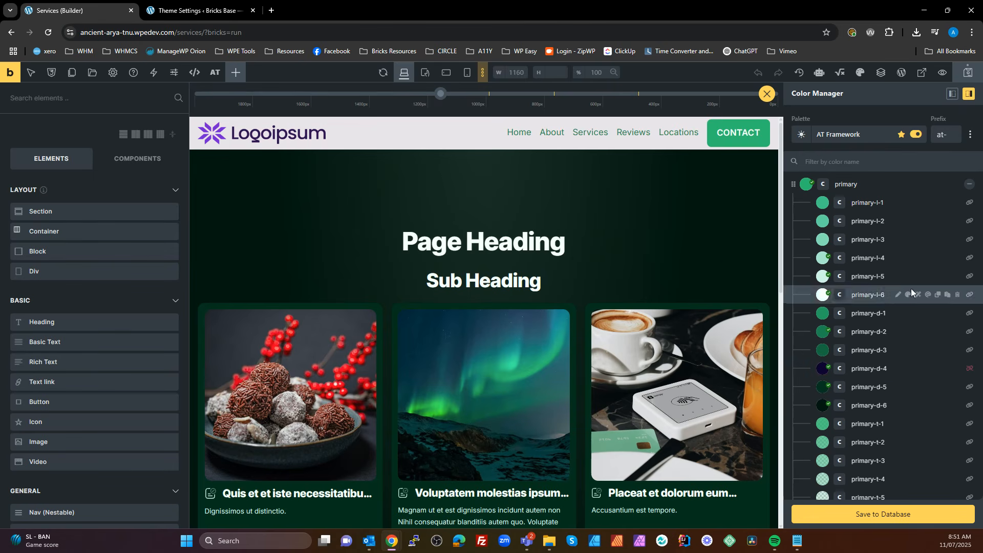
# Collapse the primary shades, change the secondary color's hue to yellow and save the palette to the database
pyautogui.click(971, 185)
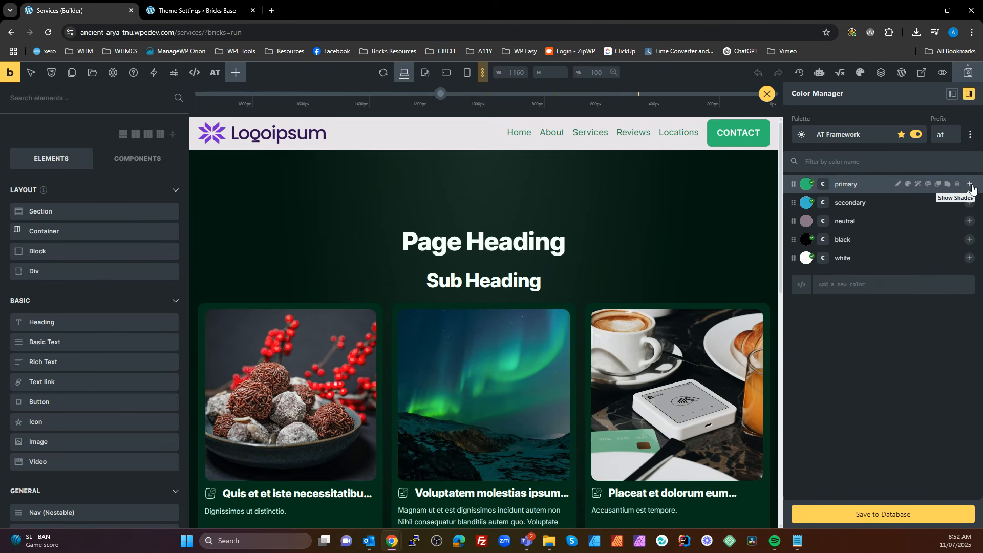
pyautogui.click(807, 203)
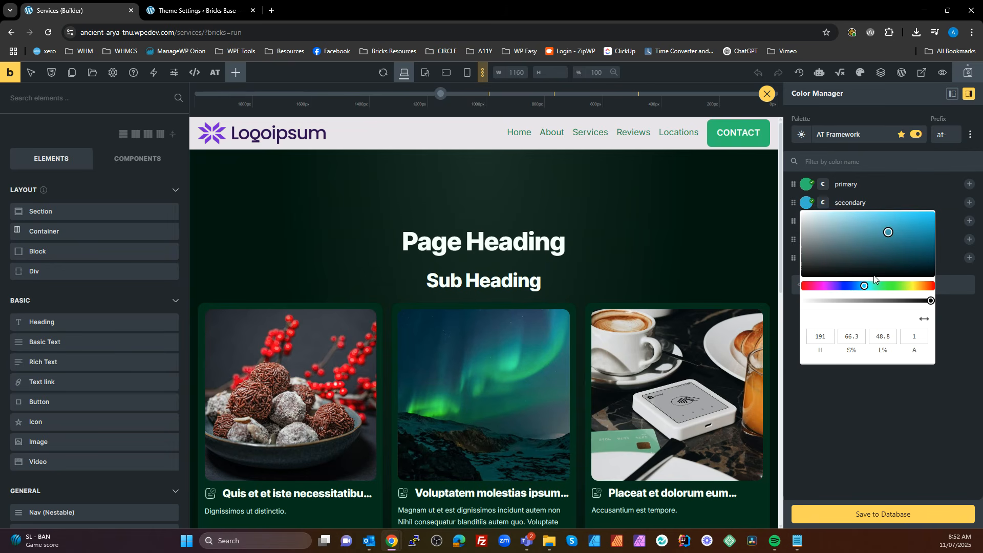
pyautogui.moveTo(865, 285); pyautogui.dragTo(892, 427)
pyautogui.click(886, 519)
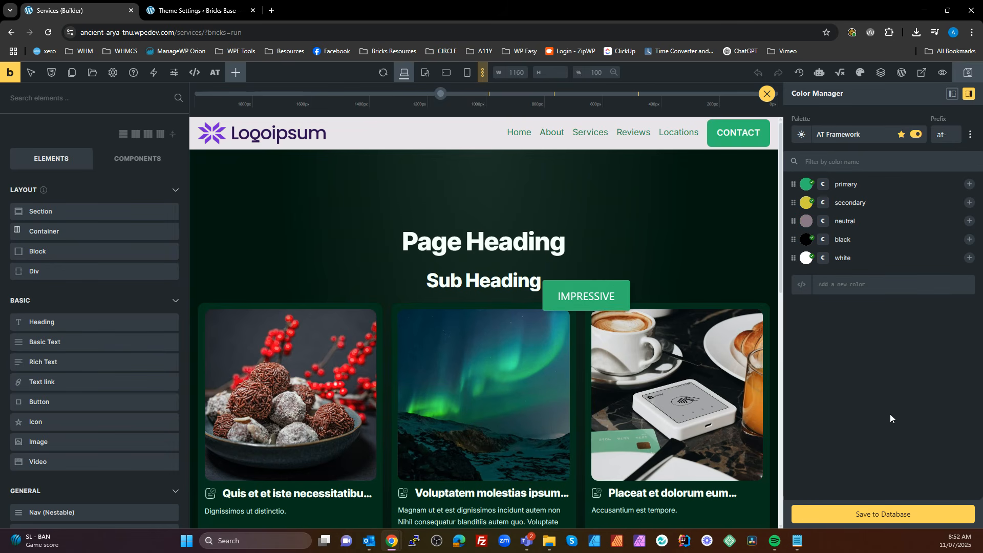
# Close the Color Manager and examine the new palette across the page, including the image caption overlays on the cards
pyautogui.click(764, 90)
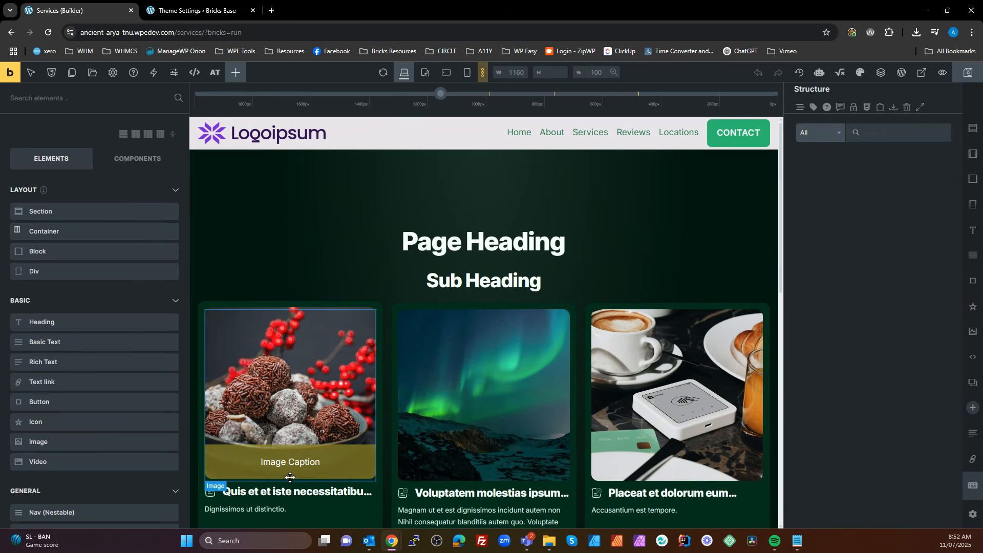
pyautogui.scroll(-3, 375, 324)
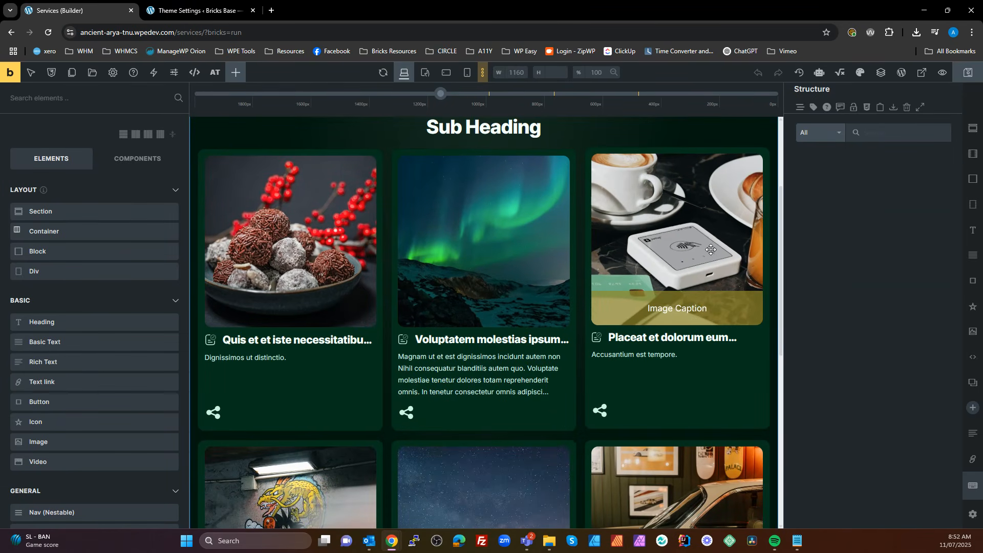
pyautogui.scroll(3, 691, 256)
pyautogui.scroll(-2, 660, 264)
pyautogui.scroll(2, 667, 279)
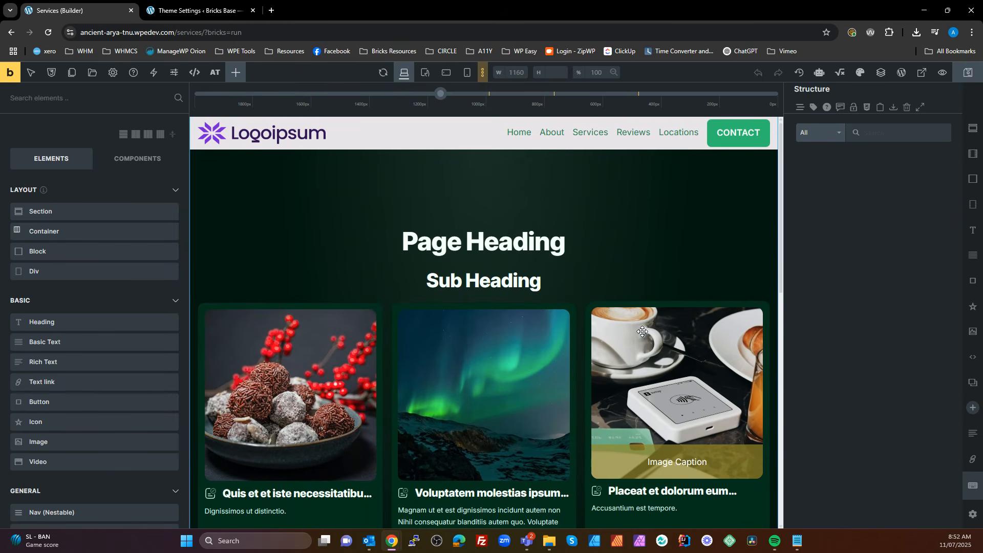
pyautogui.scroll(-7, 704, 459)
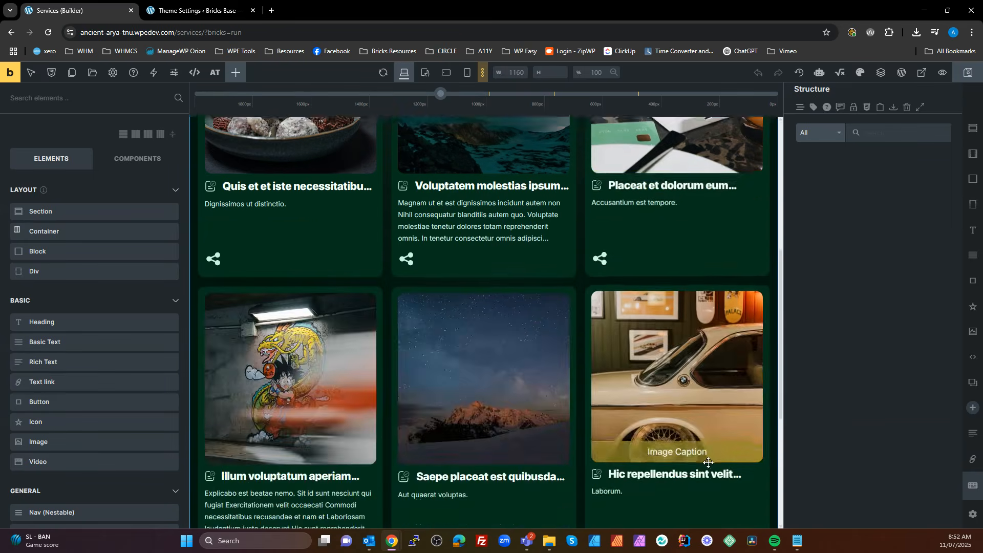
pyautogui.scroll(7, 706, 460)
pyautogui.scroll(-5, 707, 462)
pyautogui.scroll(5, 706, 461)
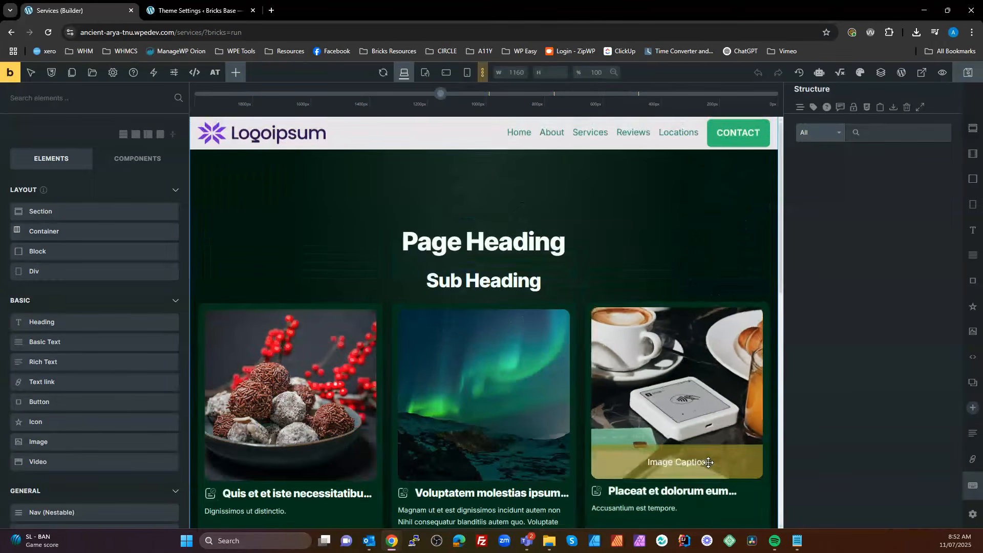